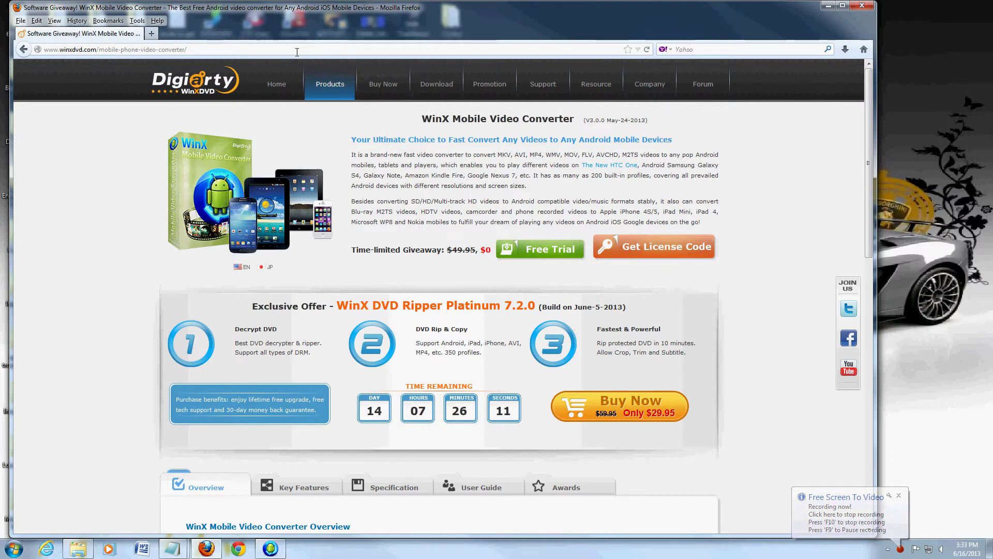
Step: Start WinX Mobile Video Converter, minimize Firefox, and nudge the converter window down-left
key("ctrl+l")
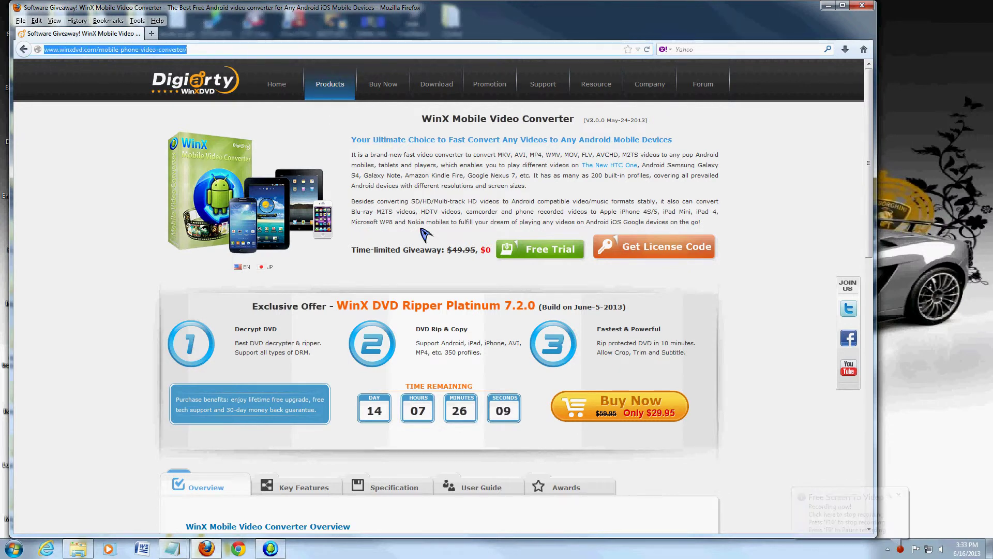
left_click(517, 285)
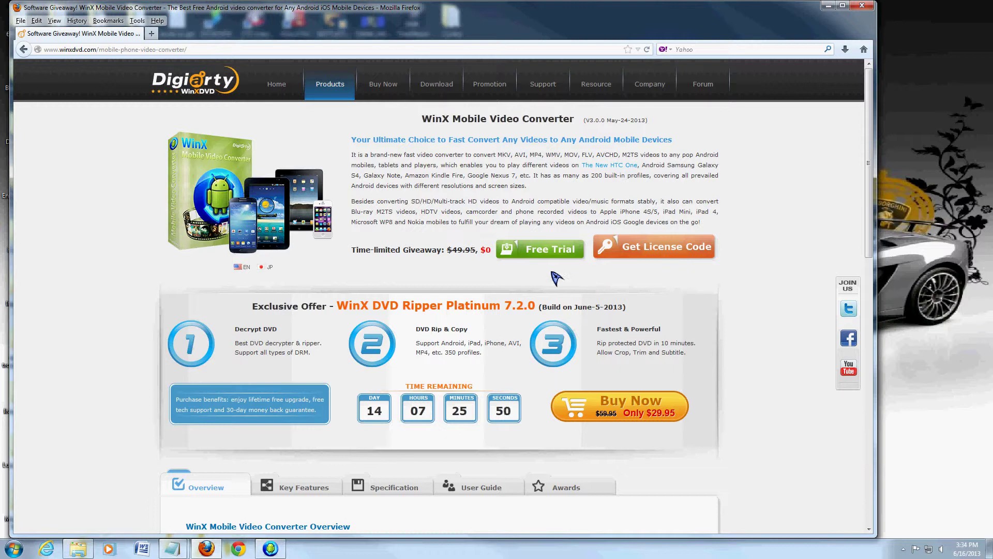
left_click(273, 548)
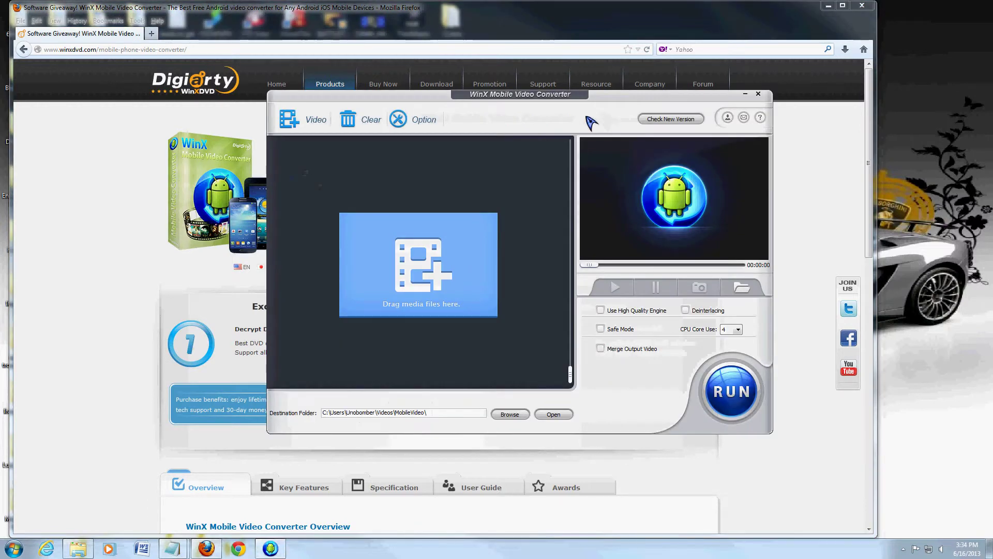
left_click(828, 5)
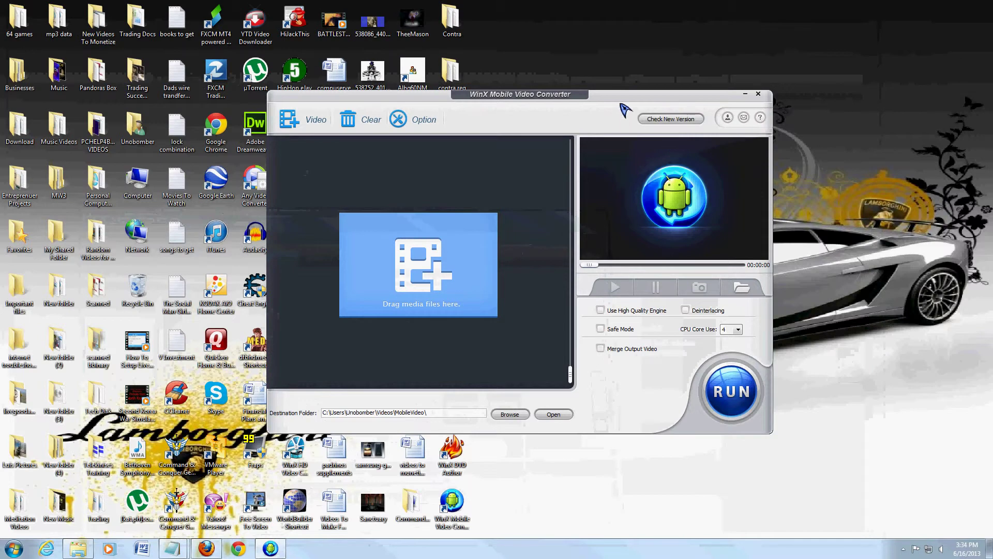
left_click_drag(618, 99, 588, 115)
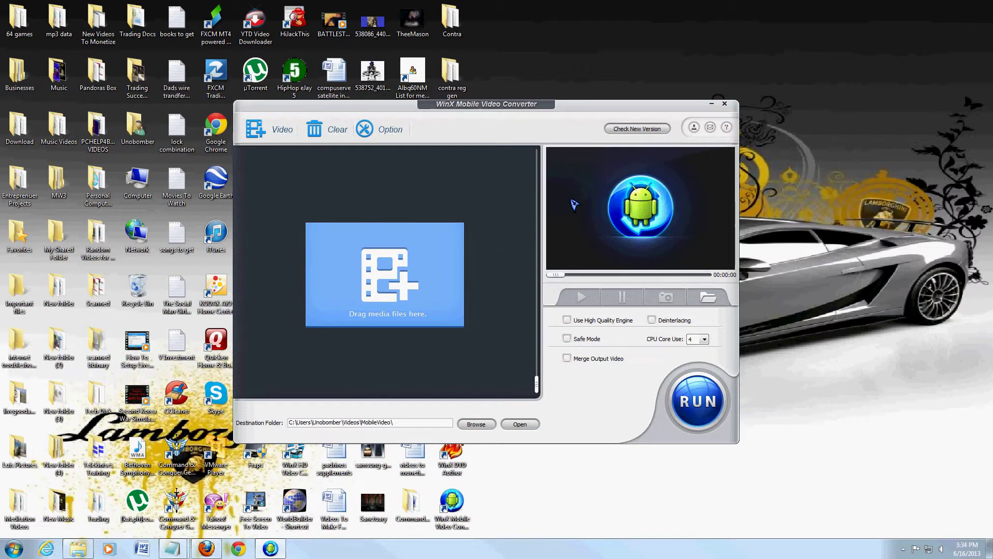
Step: Add the video 'How To Use The Store Ap On Windows 8' to the converter
left_click(269, 134)
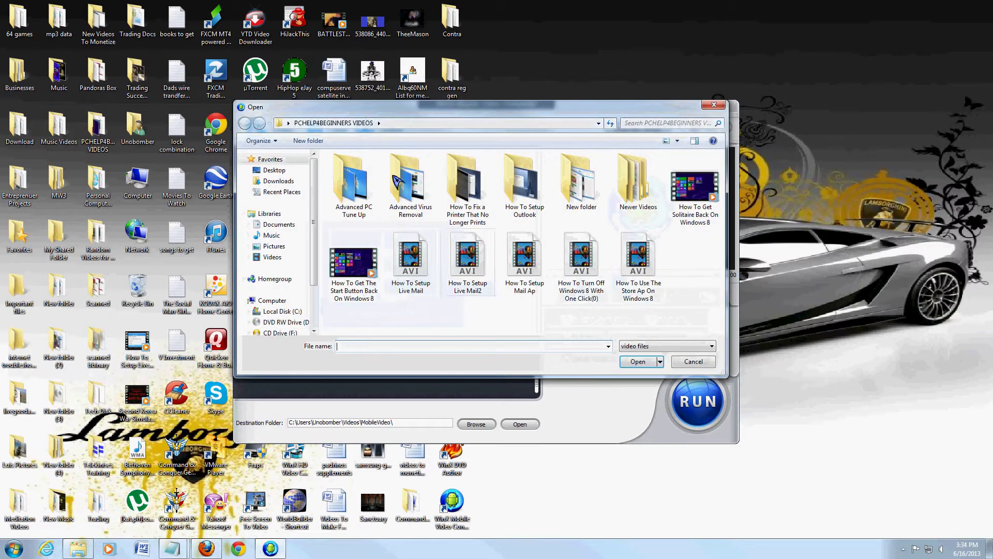
left_click(644, 275)
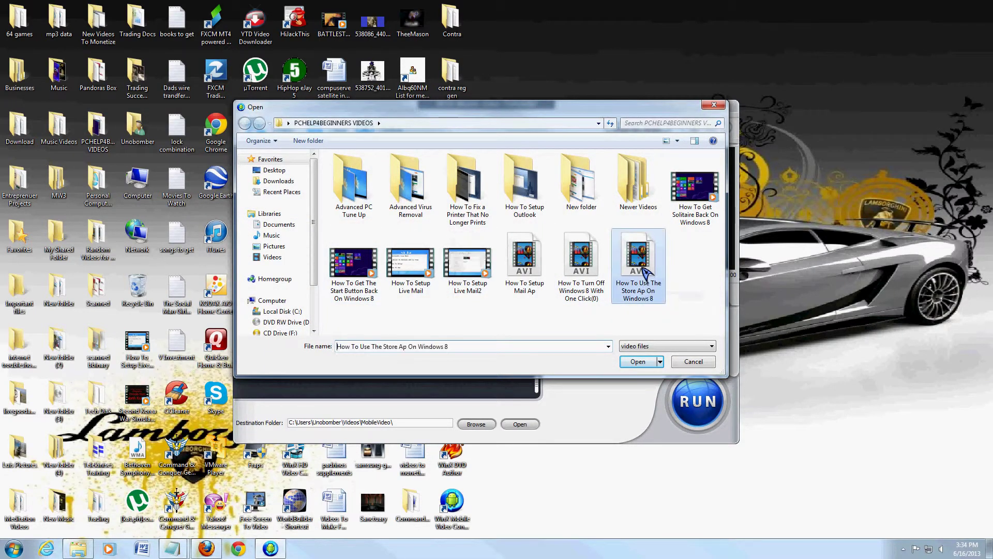
left_click(640, 364)
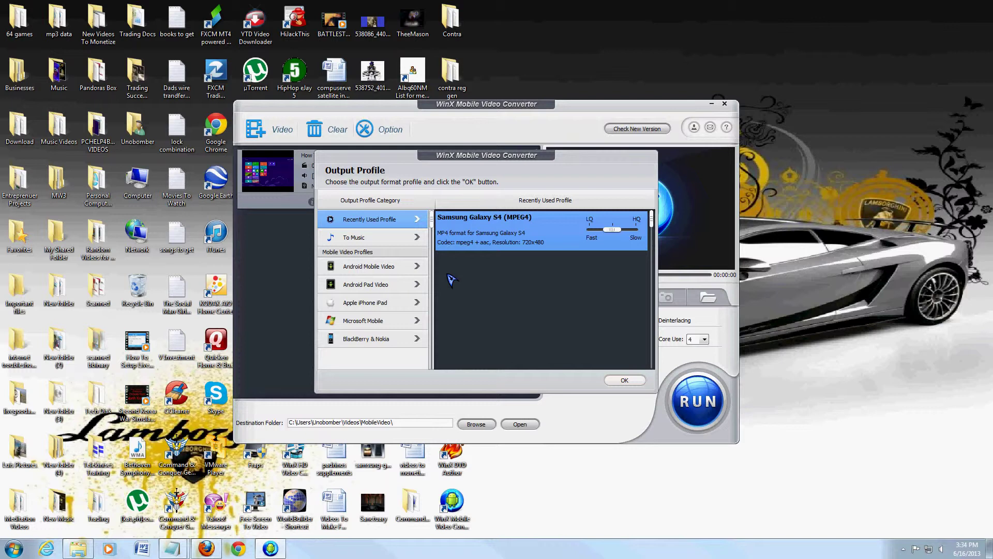
left_click(396, 266)
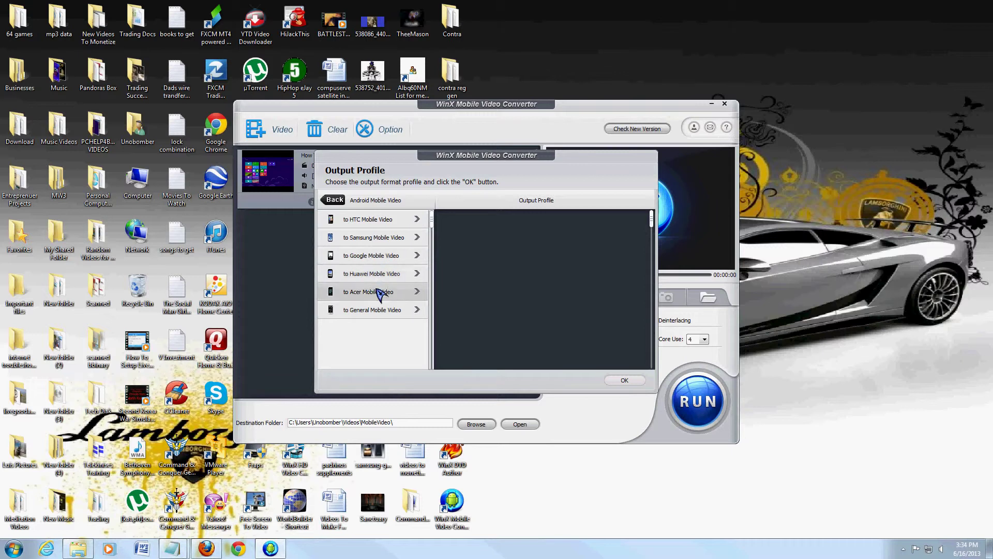
left_click(359, 311)
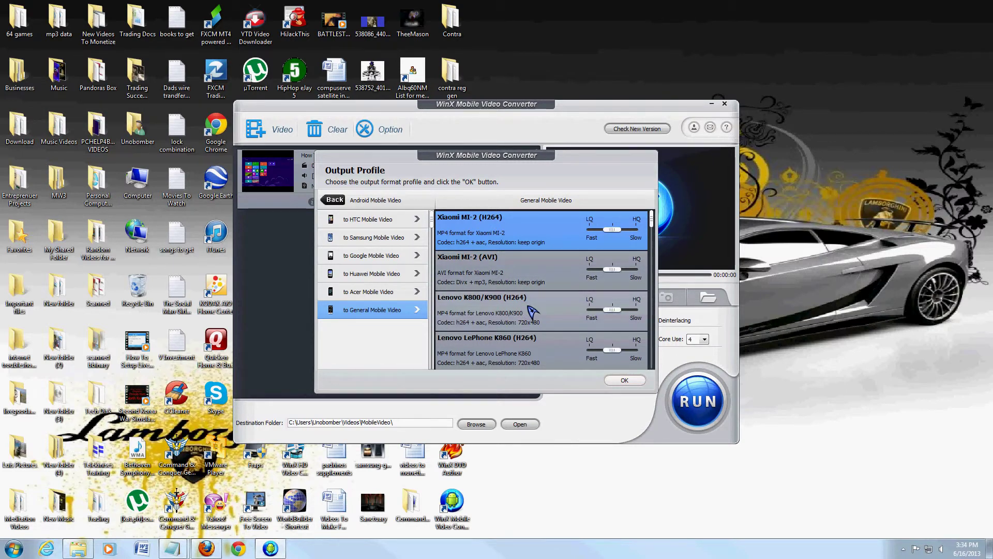
left_click(377, 220)
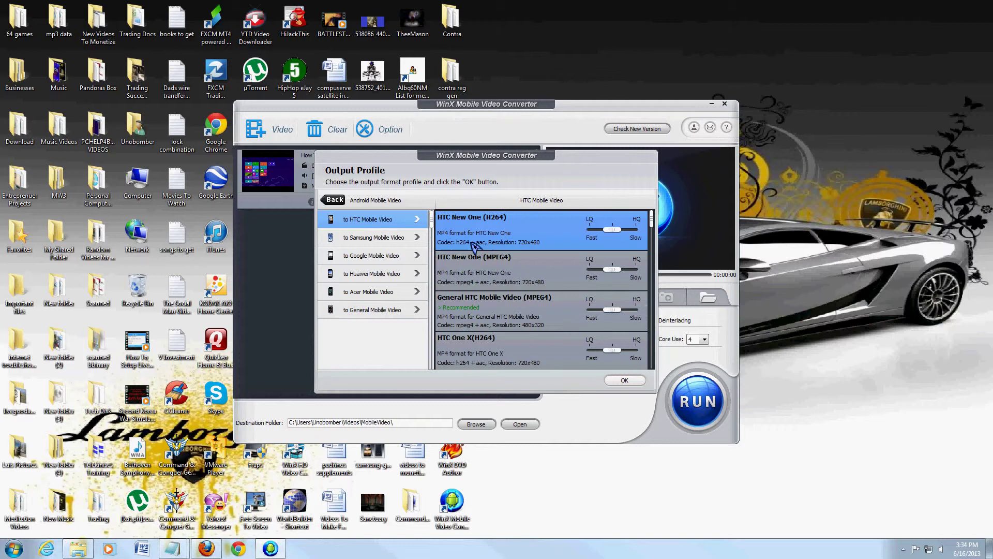
left_click(398, 241)
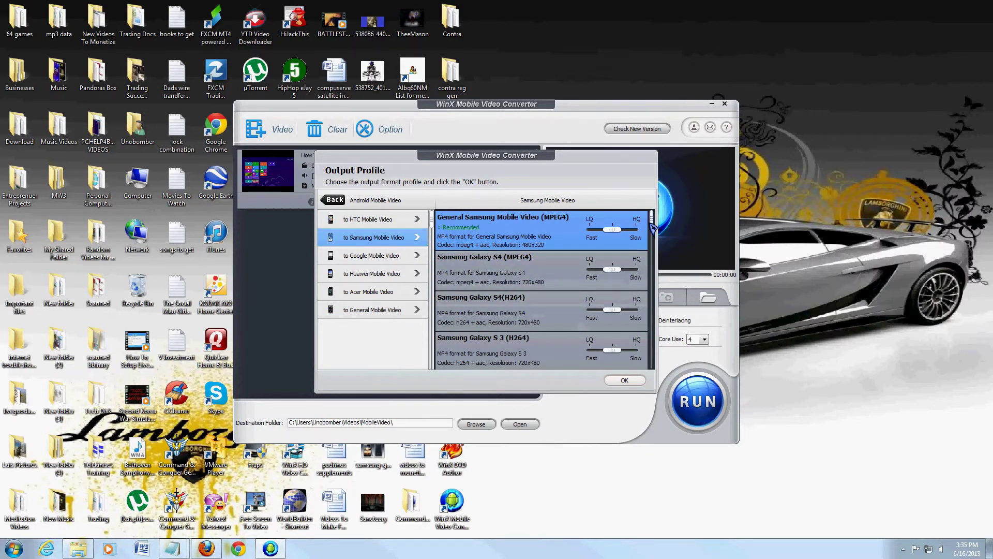
left_click_drag(651, 221, 642, 279)
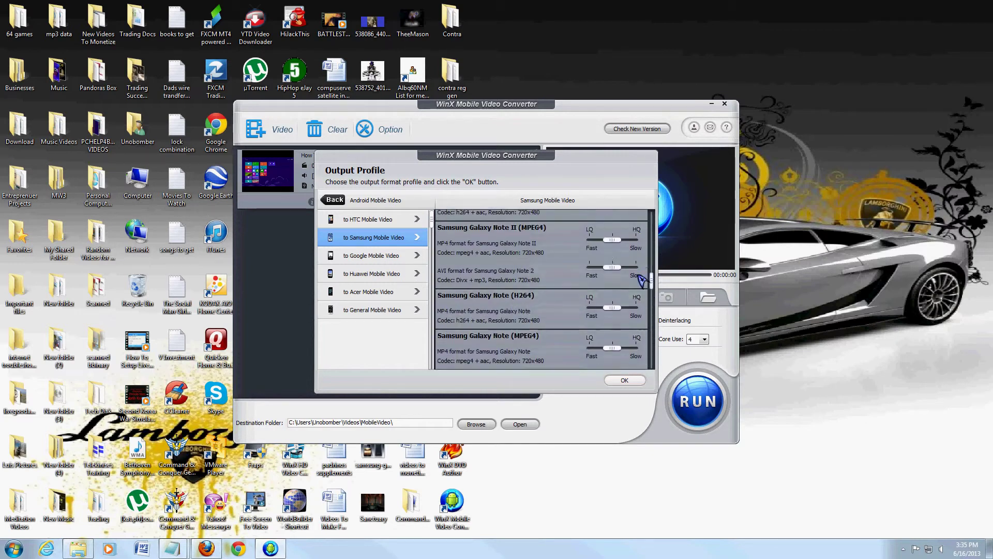
left_click(378, 256)
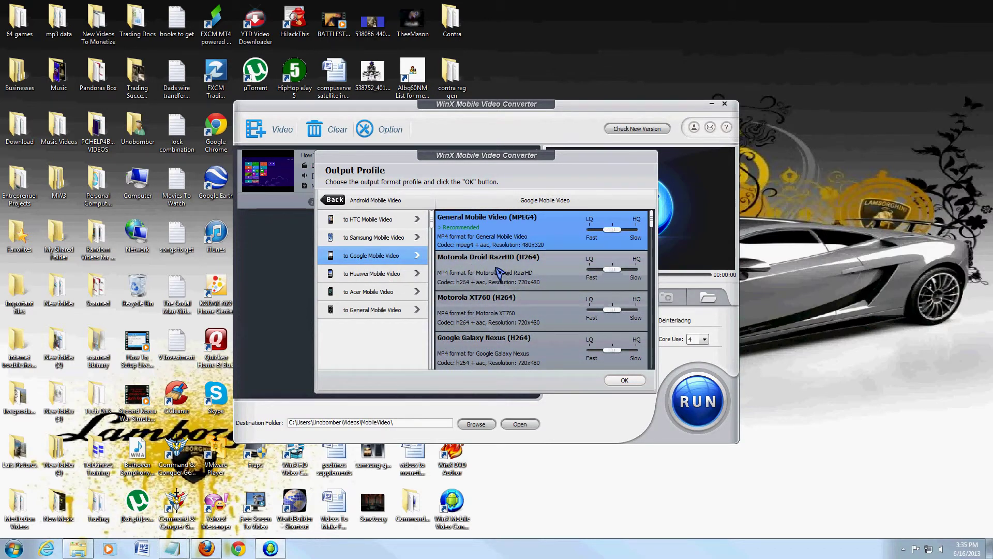
left_click(395, 273)
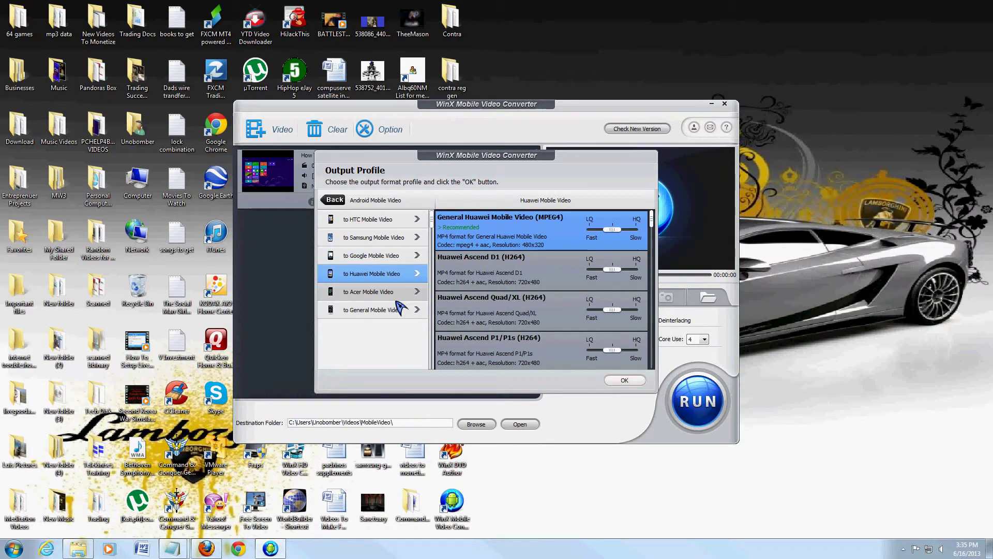
left_click(335, 200)
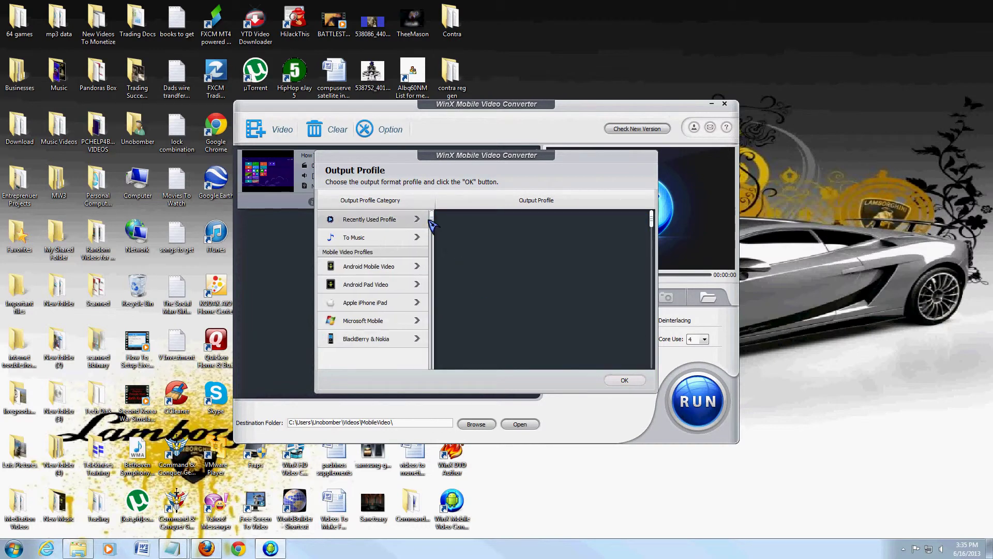
left_click(388, 304)
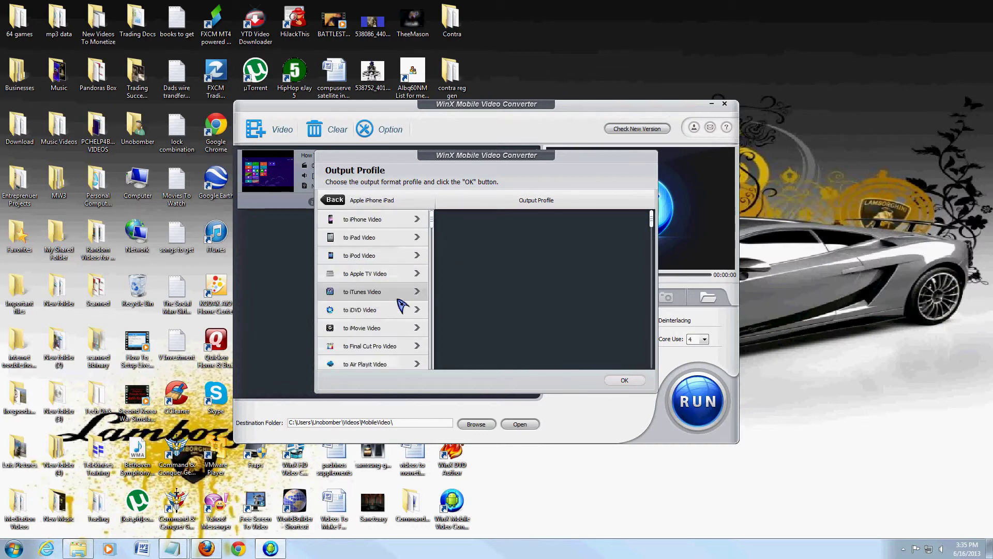
left_click(388, 221)
left_click(383, 238)
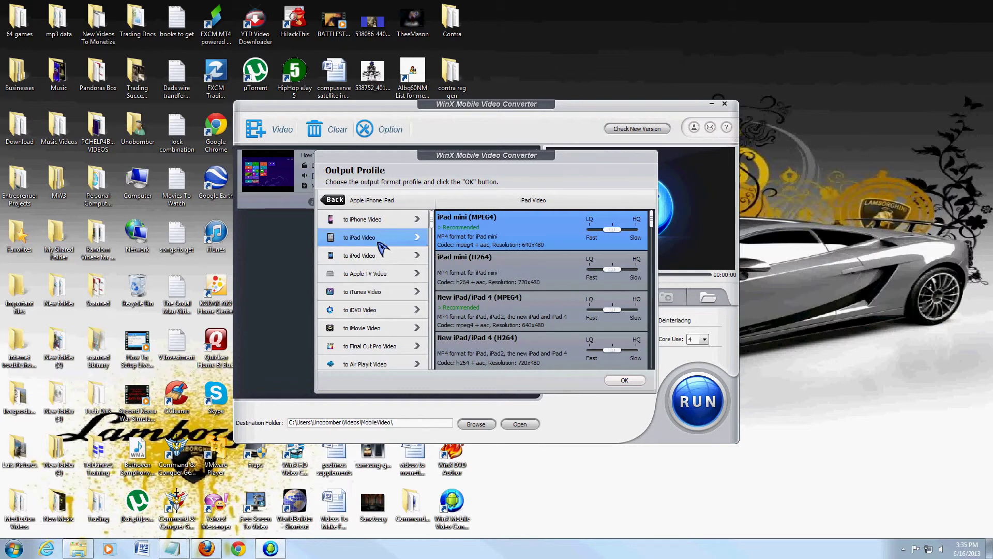
left_click(390, 259)
left_click(387, 275)
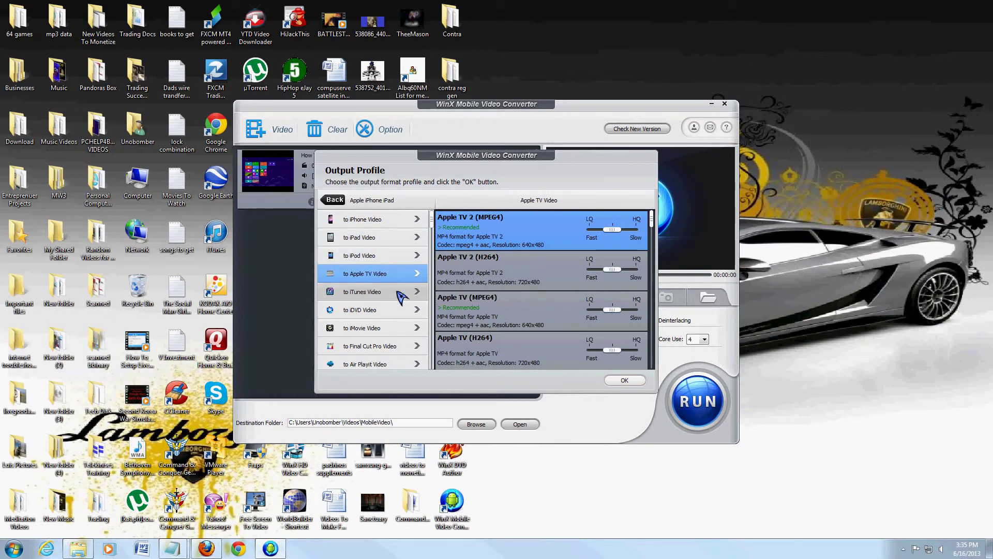
left_click(337, 200)
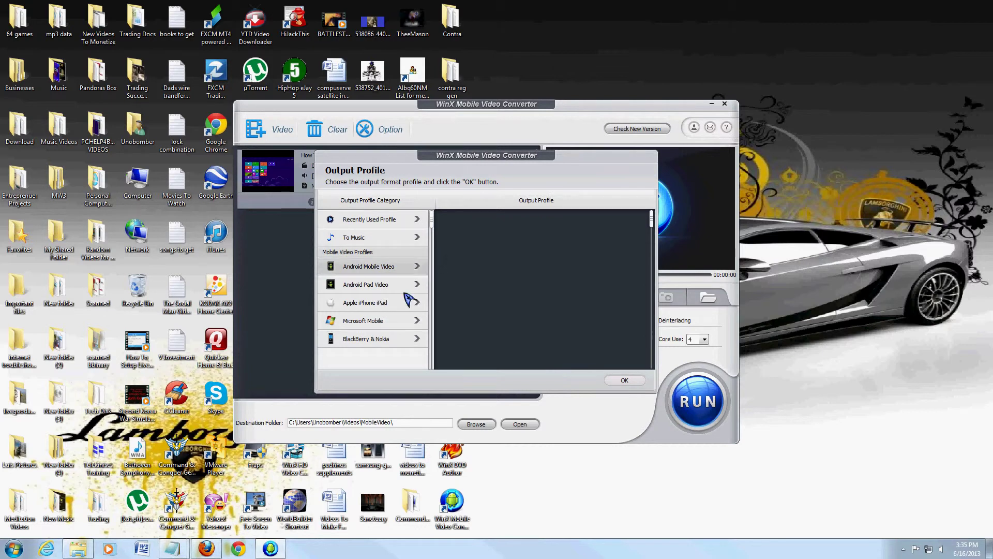
left_click(395, 323)
left_click(382, 275)
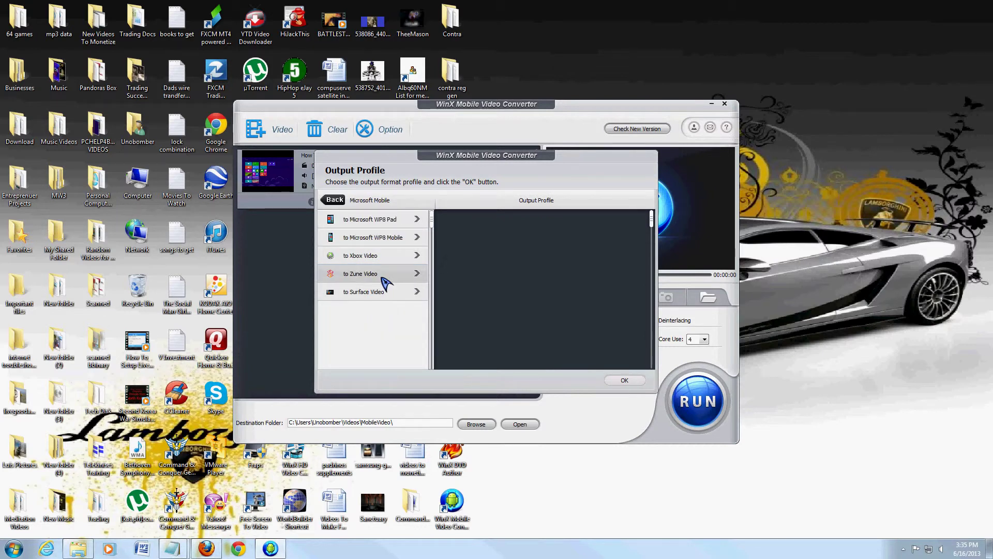
left_click(398, 239)
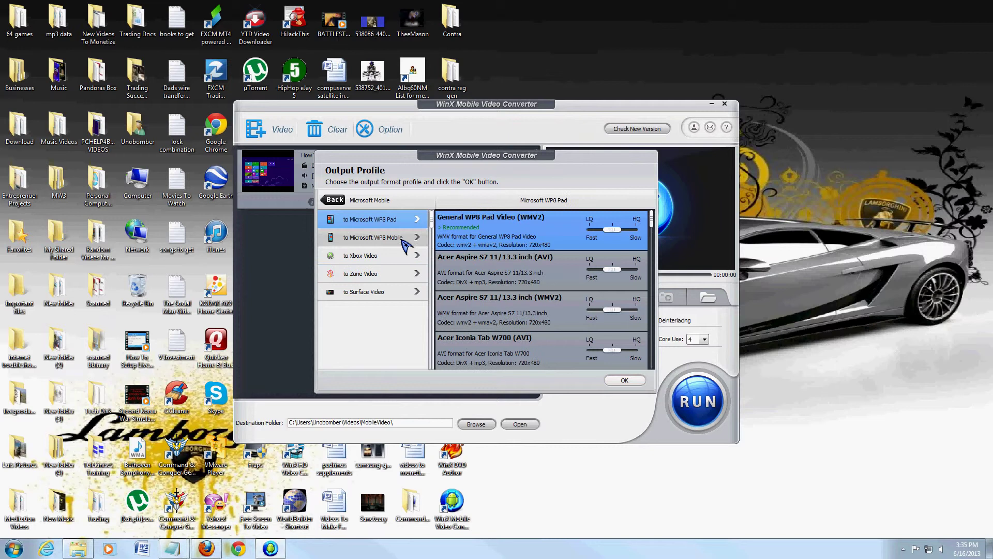
left_click(377, 257)
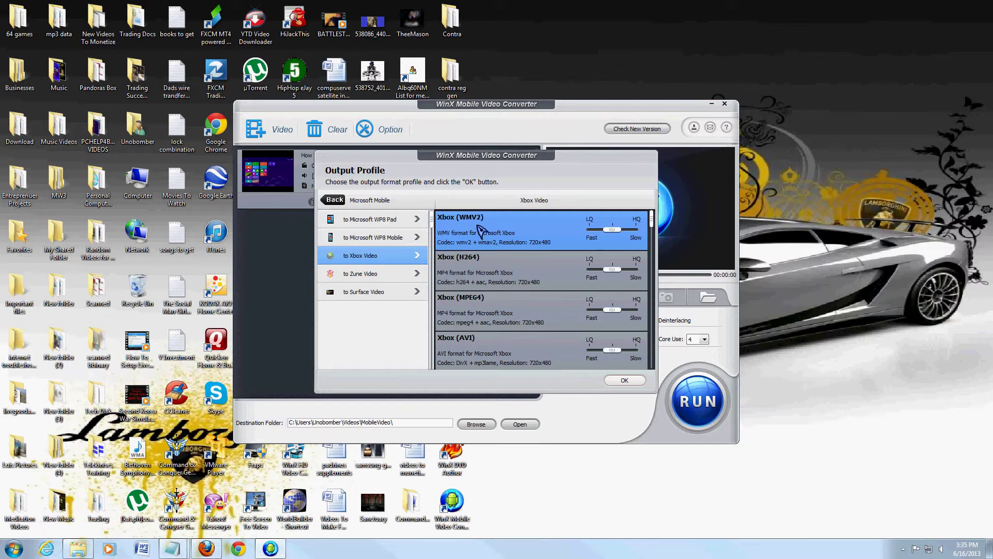
left_click(334, 200)
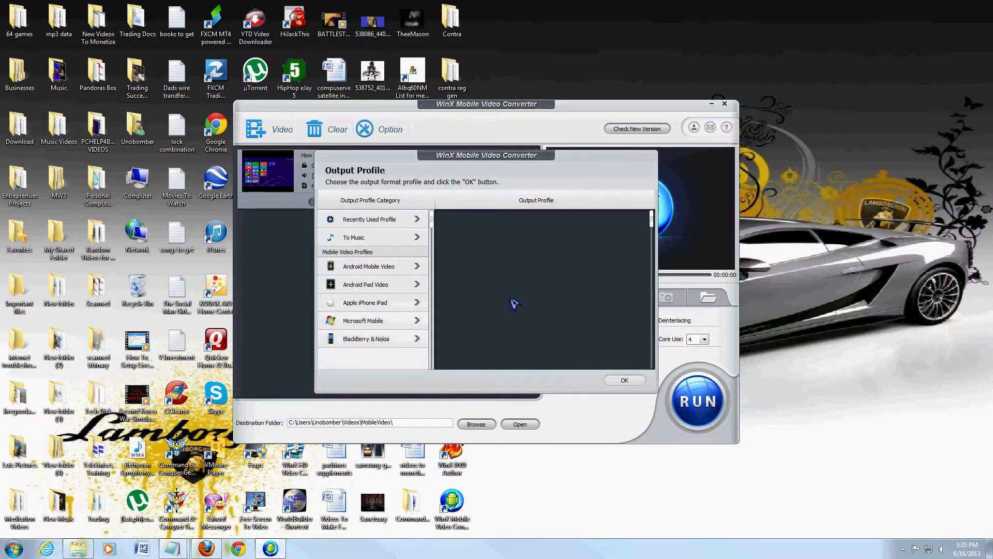
Step: Go to Android Mobile Video > Samsung Mobile Video and scroll to Samsung Galaxy S 3 (MPEG4)
left_click(371, 266)
left_click(399, 241)
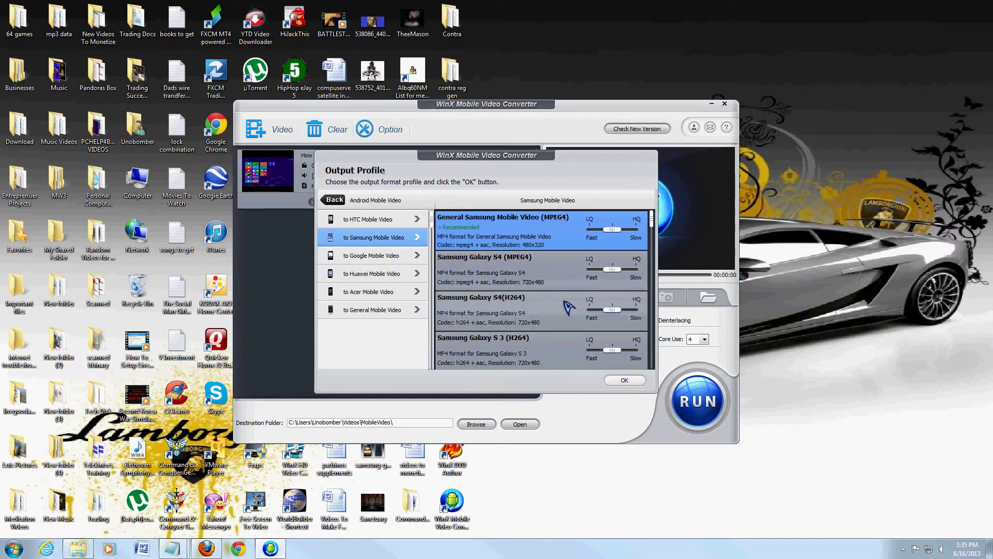
scroll(654, 226, "down", 2)
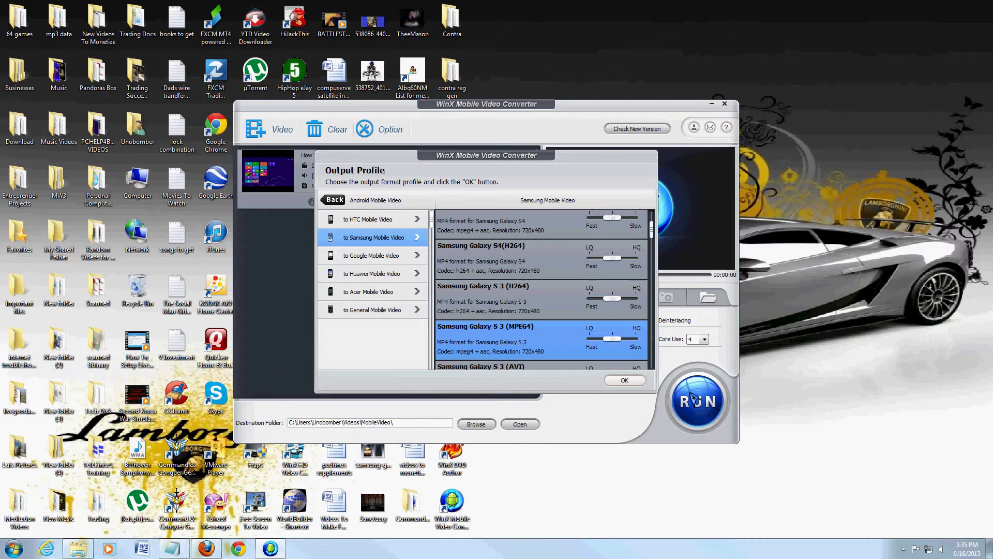
Step: Confirm the Samsung Galaxy S 3 (MPEG4) profile and start the conversion
left_click(624, 380)
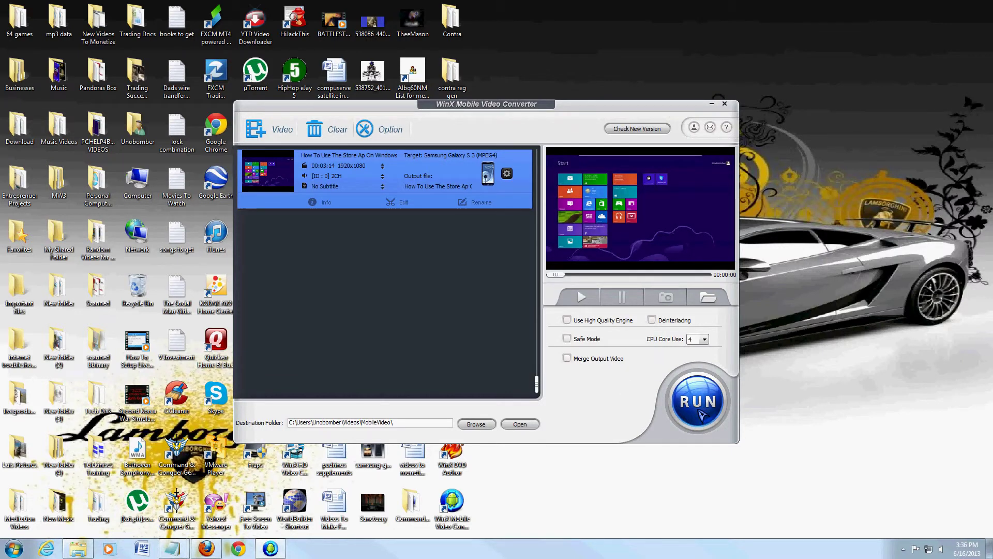
left_click(699, 416)
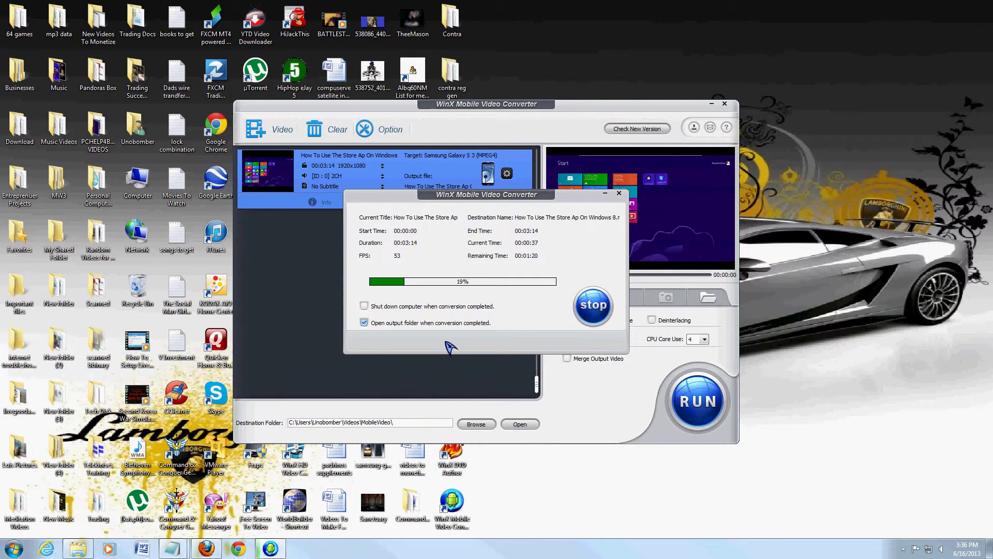
Step: Drag the conversion progress window toward the lower left of the screen
left_click_drag(582, 197, 520, 327)
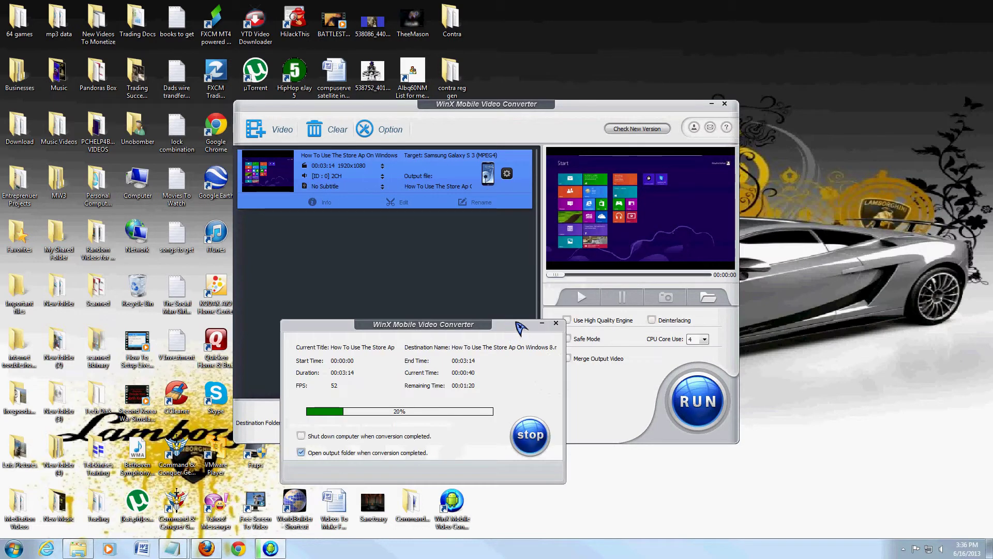